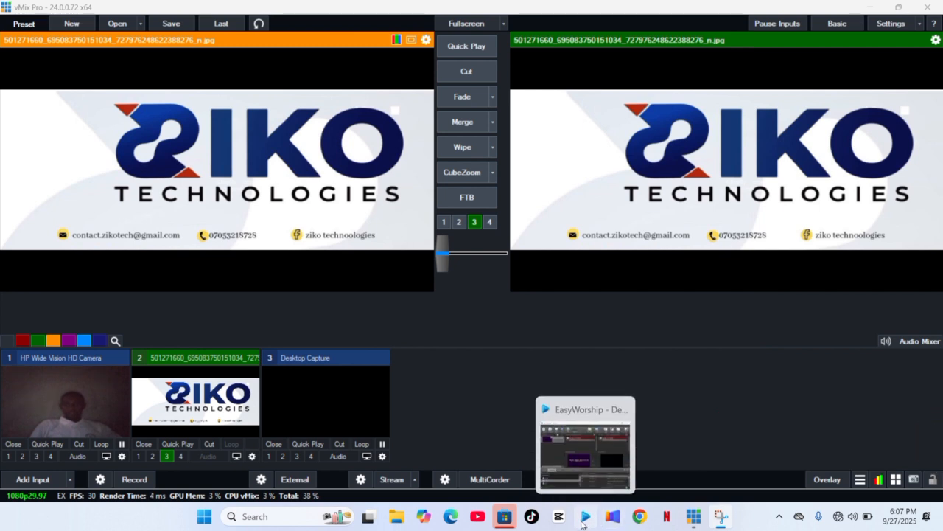
# Step: Switch to EasyWorship and set the main output monitor to NDI Stream in the program options
pyautogui.click(585, 519)
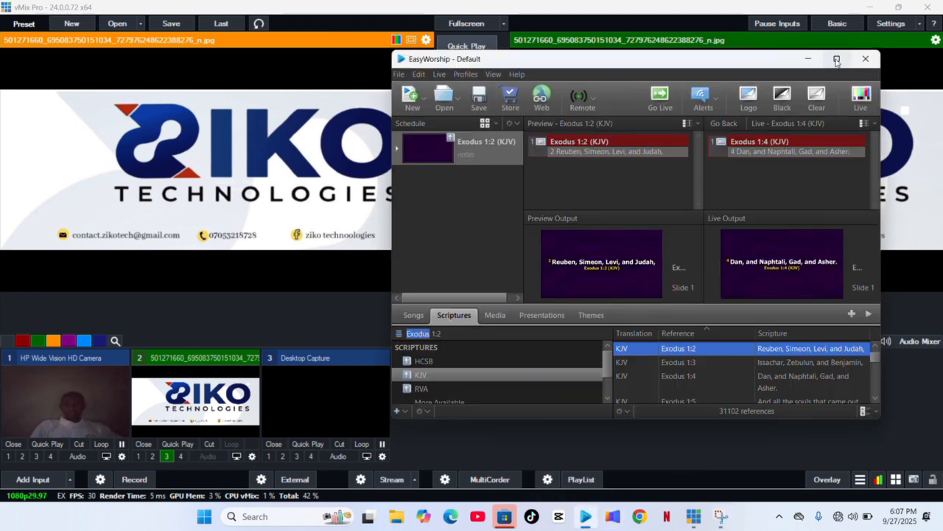
pyautogui.click(835, 58)
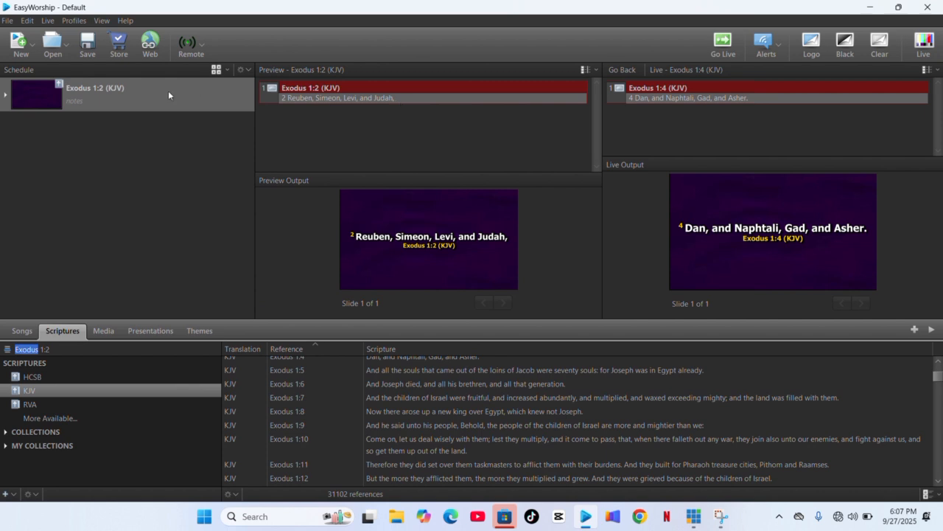
pyautogui.click(26, 21)
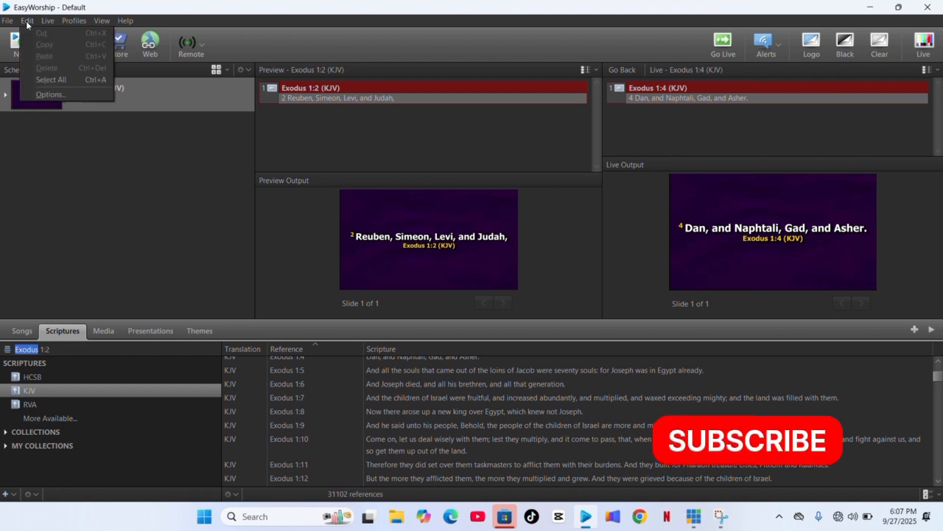
pyautogui.click(57, 95)
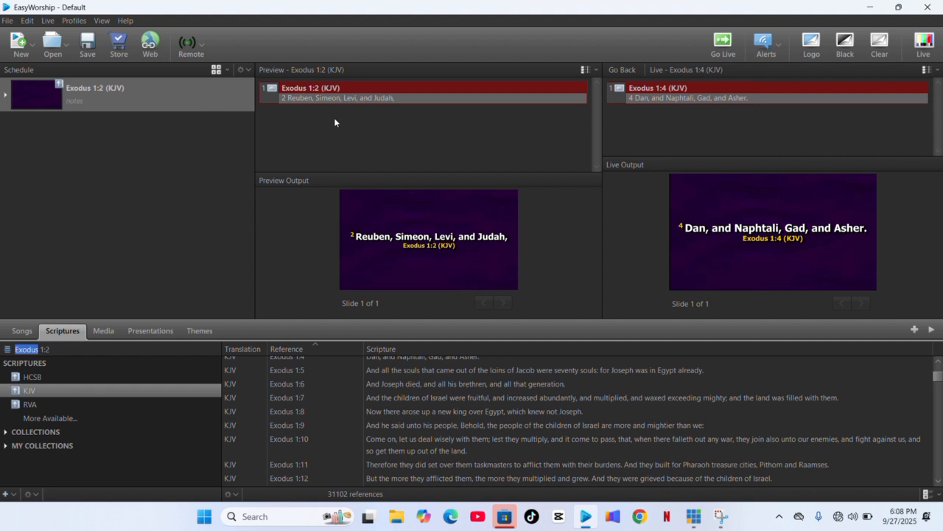
pyautogui.doubleClick(415, 199)
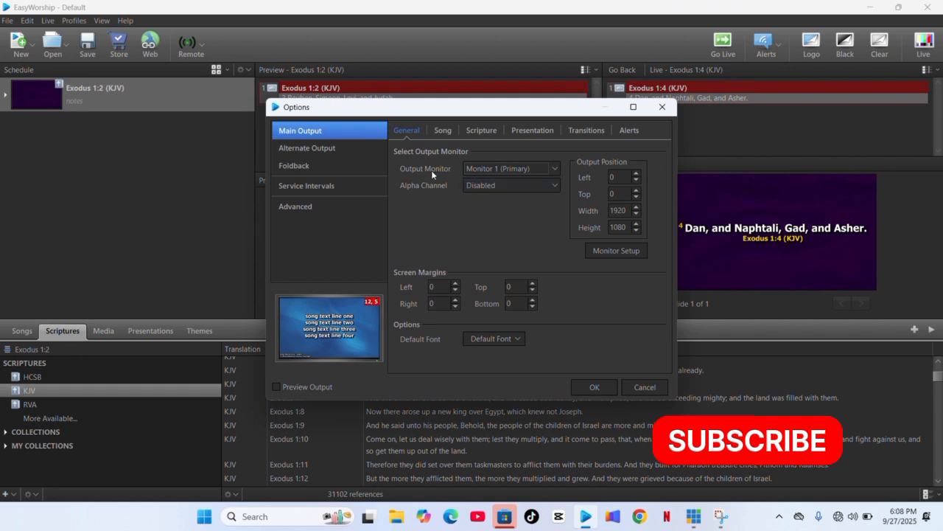
pyautogui.click(510, 170)
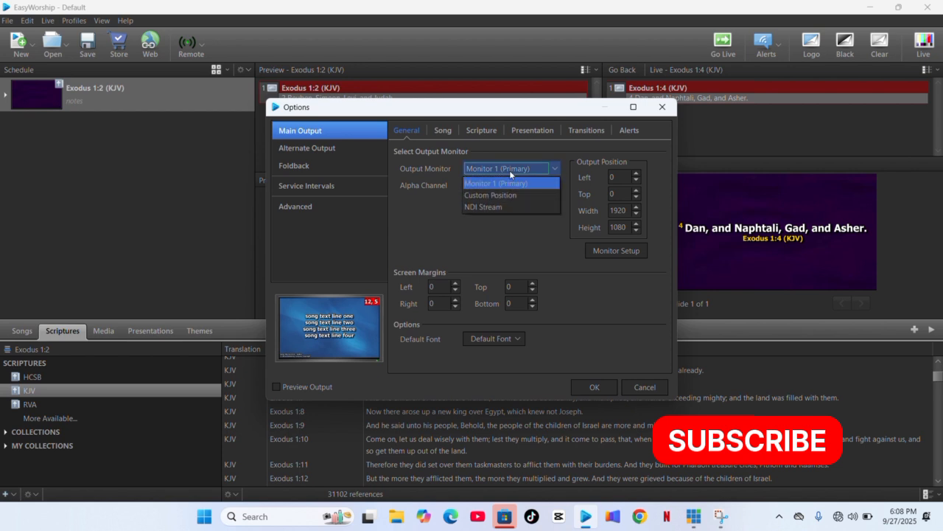
pyautogui.click(491, 207)
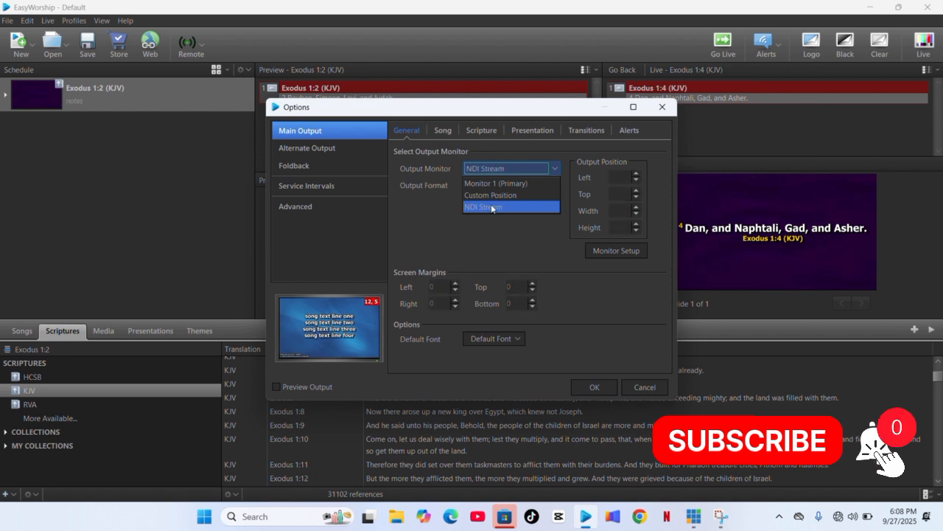
pyautogui.click(600, 391)
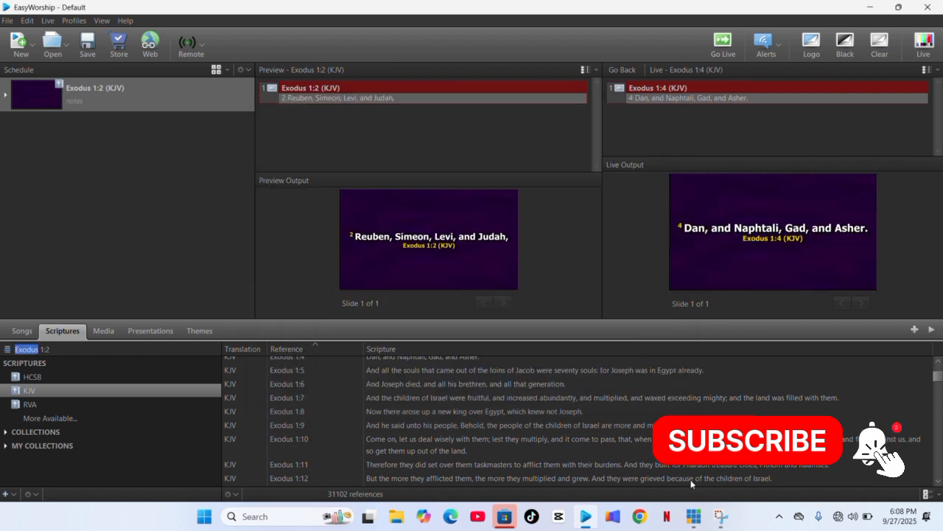
# Step: Switch to vMix and add the EasyWorship Live NDI source as input 4
pyautogui.click(693, 518)
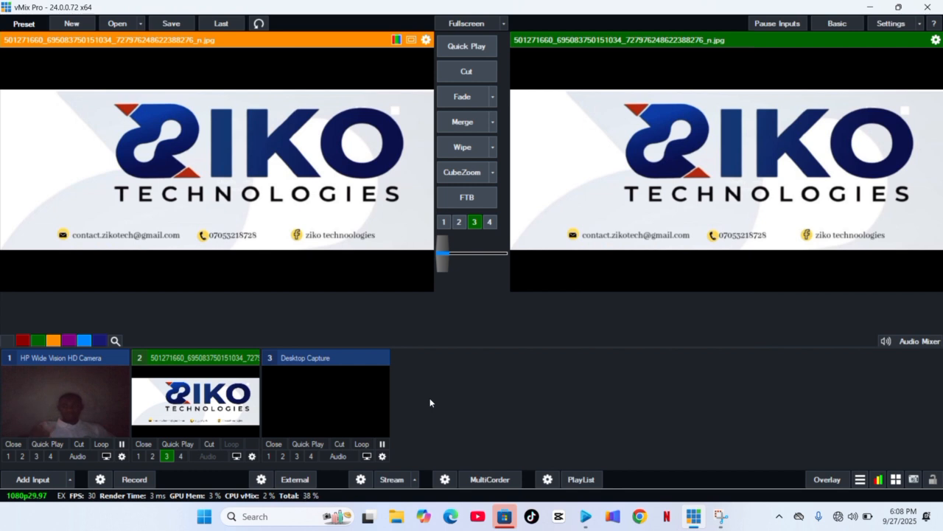
pyautogui.click(36, 480)
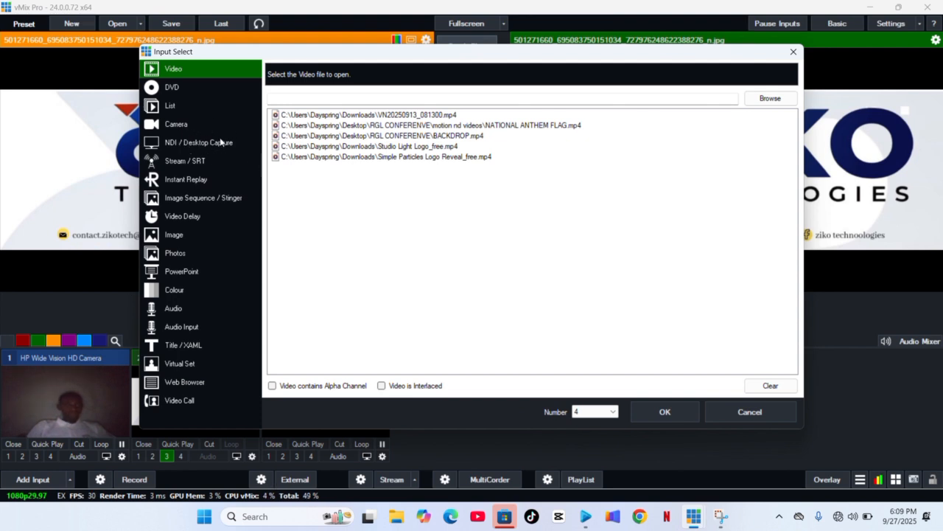
pyautogui.click(193, 142)
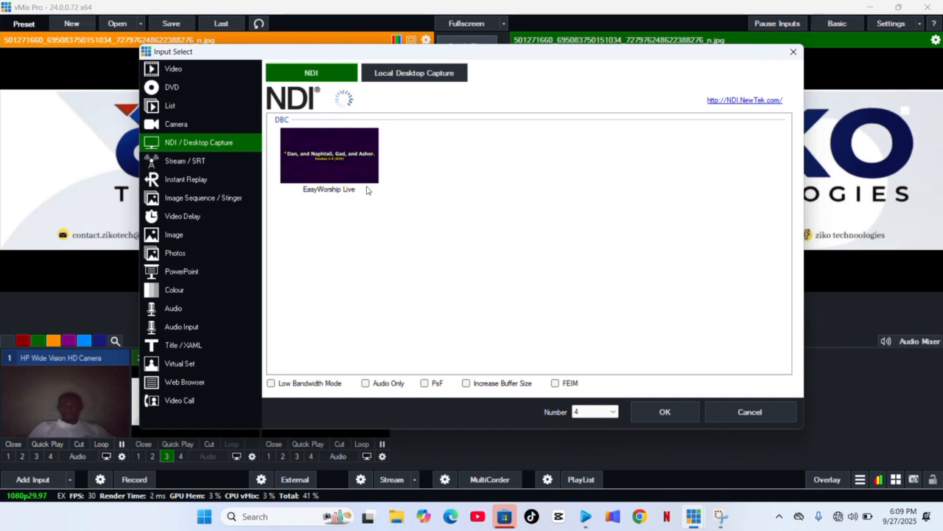
pyautogui.click(678, 412)
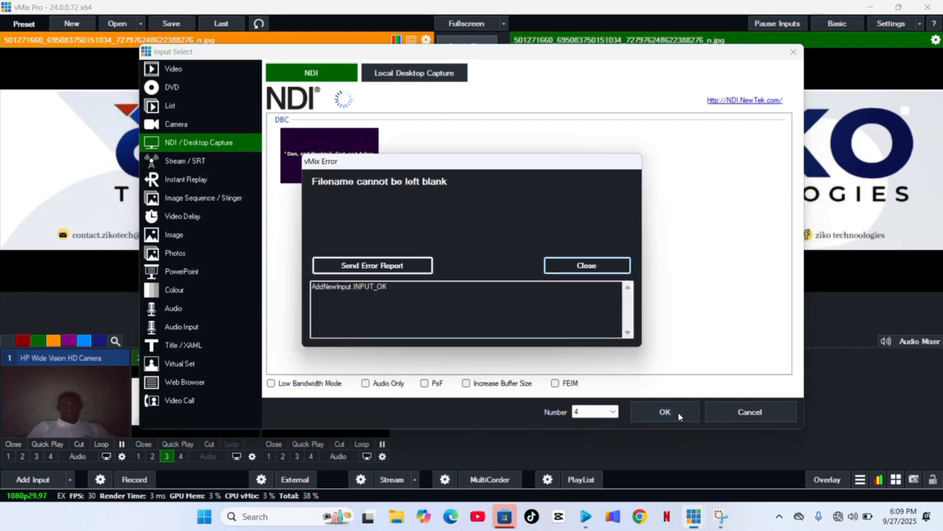
pyautogui.click(586, 265)
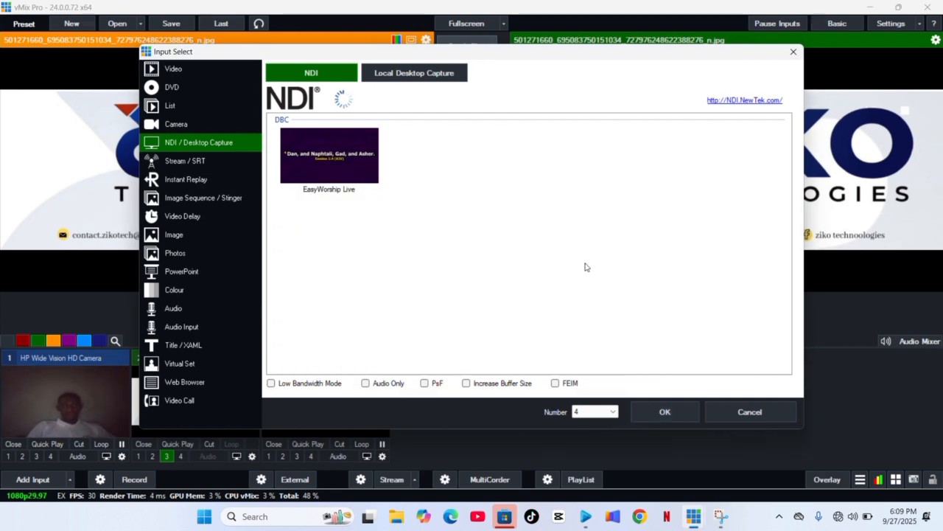
pyautogui.click(322, 153)
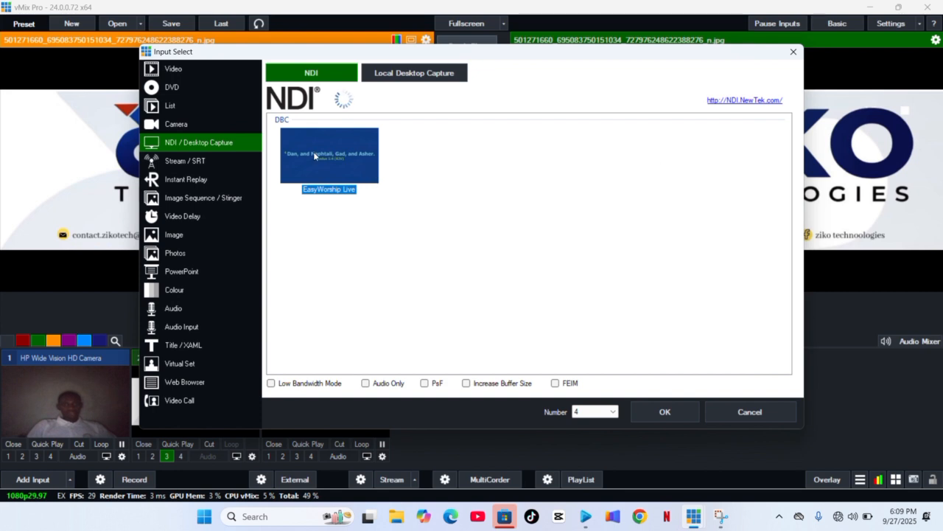
pyautogui.click(678, 420)
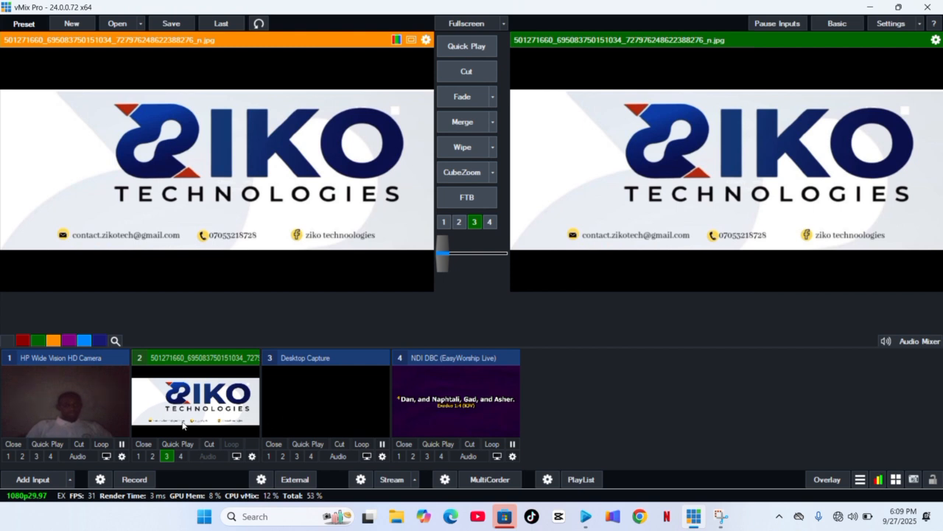
# Step: Cut the EasyWorship NDI input to the live output and turn off overlay channel 3
pyautogui.click(70, 420)
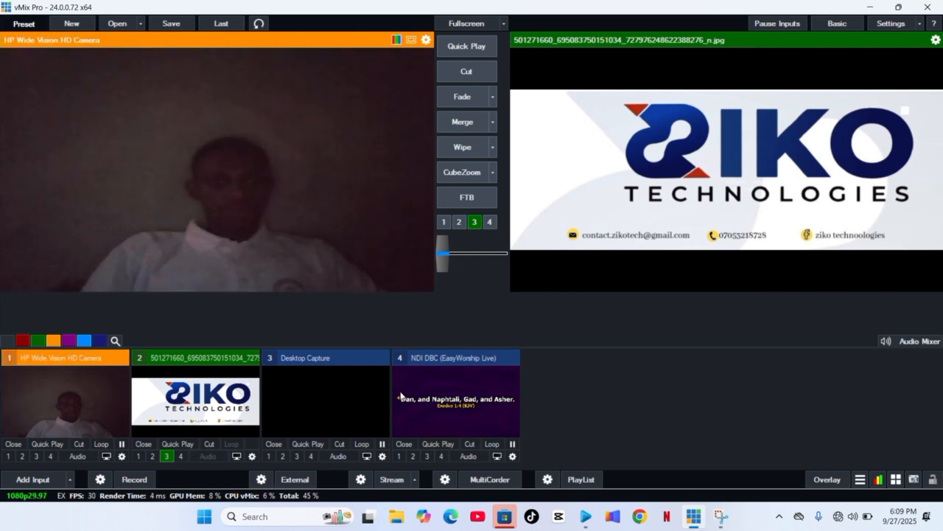
pyautogui.click(426, 403)
pyautogui.click(462, 72)
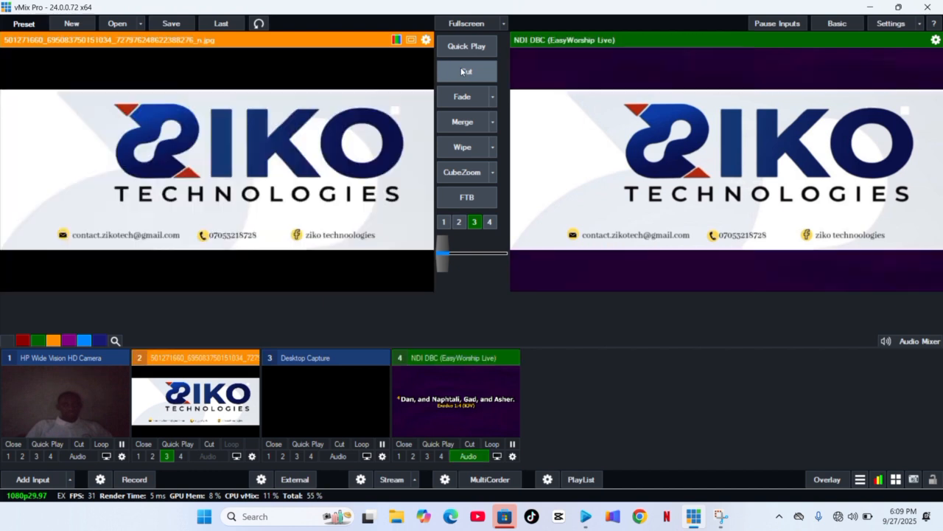
pyautogui.click(474, 222)
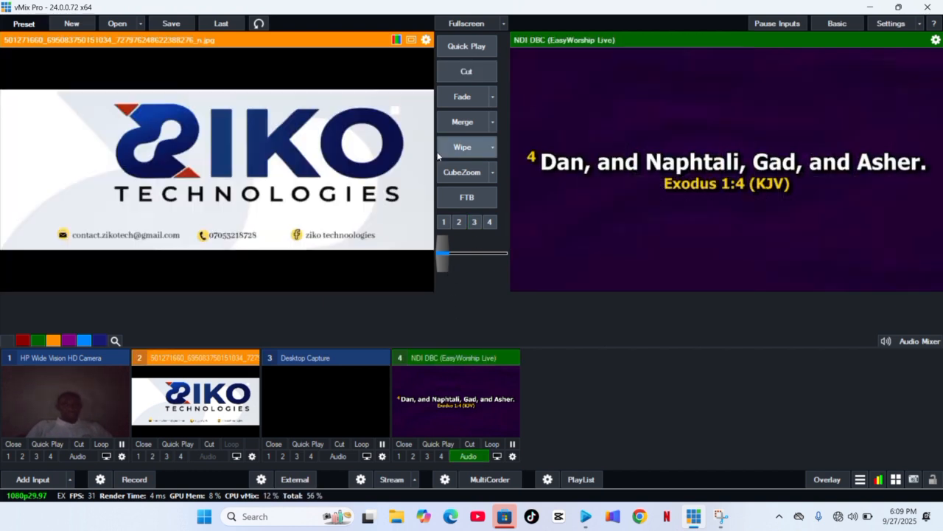
# Step: Cut back and forth between the EasyWorship NDI input and the logo image, ending with the logo live
pyautogui.click(465, 71)
pyautogui.click(465, 70)
pyautogui.click(466, 70)
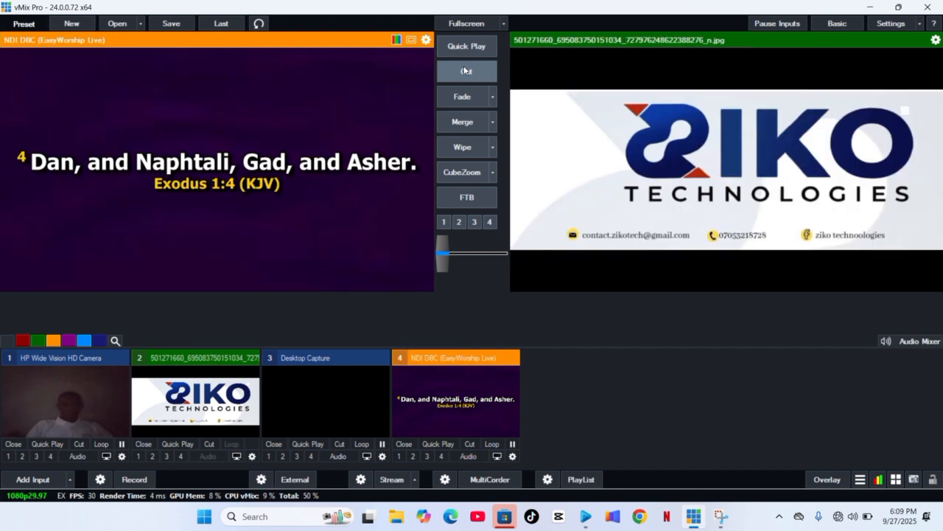
# Step: Switch to EasyWorship, shrink its window so vMix shows behind it, and send Exodus 1:7 (KJV) live
pyautogui.click(586, 516)
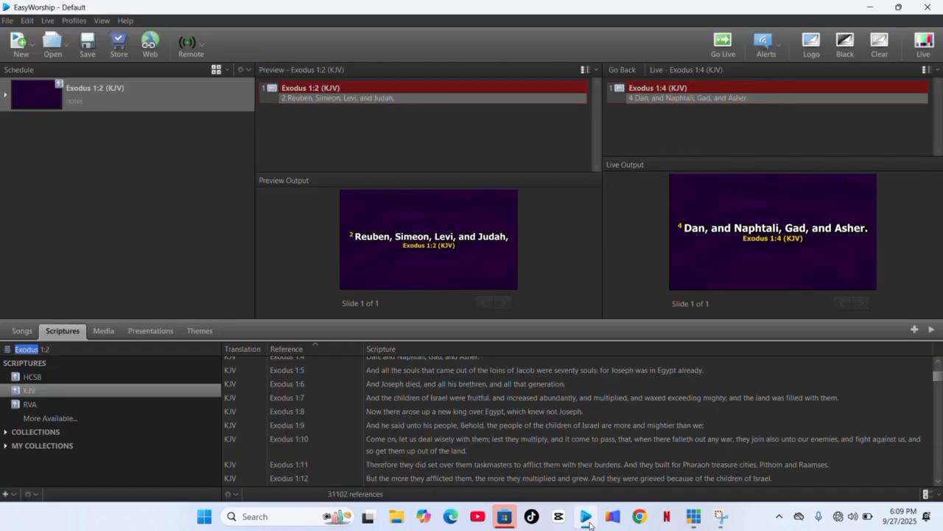
pyautogui.click(896, 7)
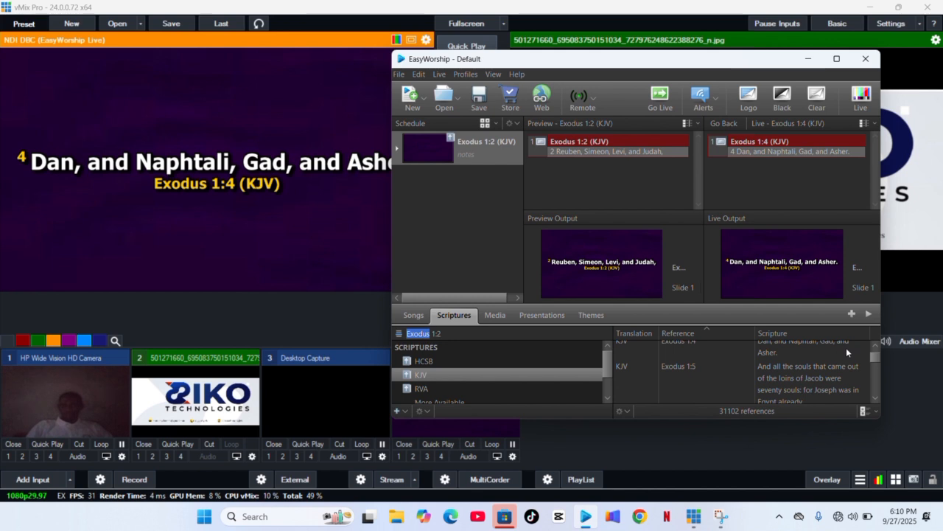
pyautogui.click(875, 397)
pyautogui.click(875, 398)
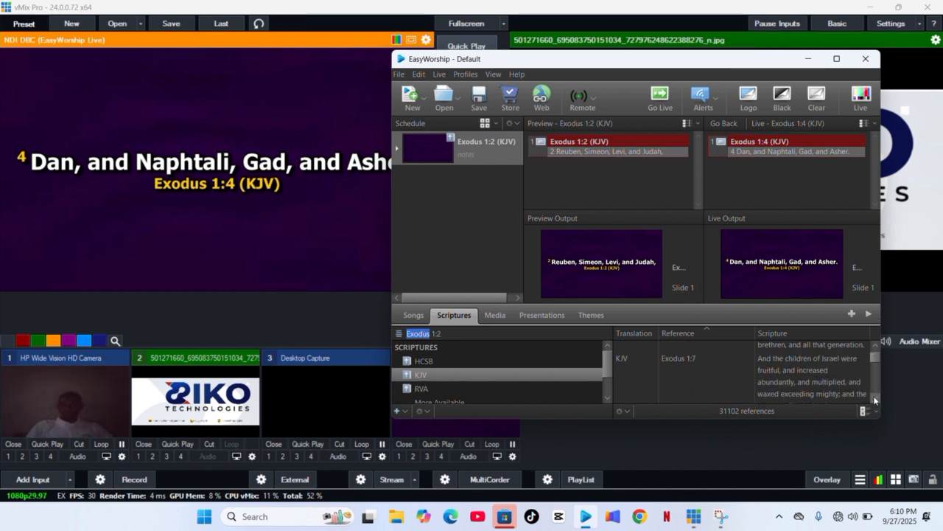
pyautogui.click(781, 364)
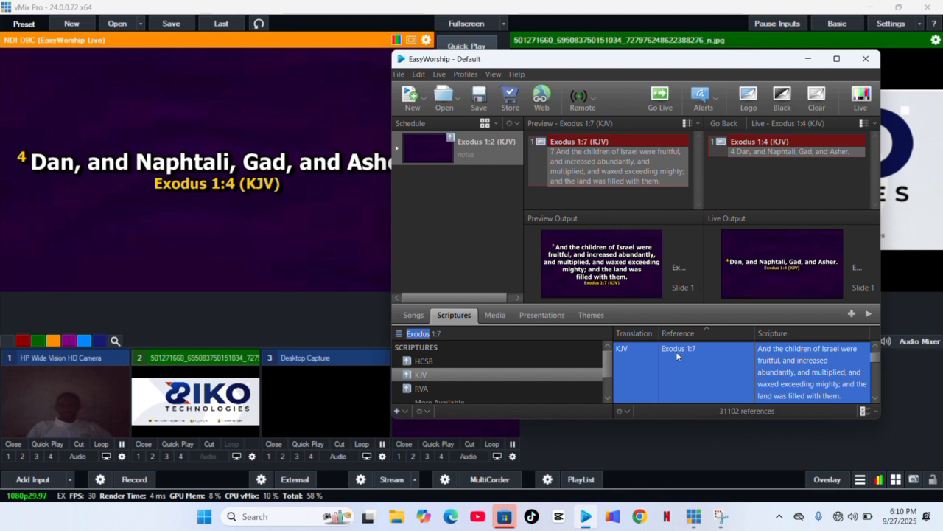
pyautogui.click(660, 103)
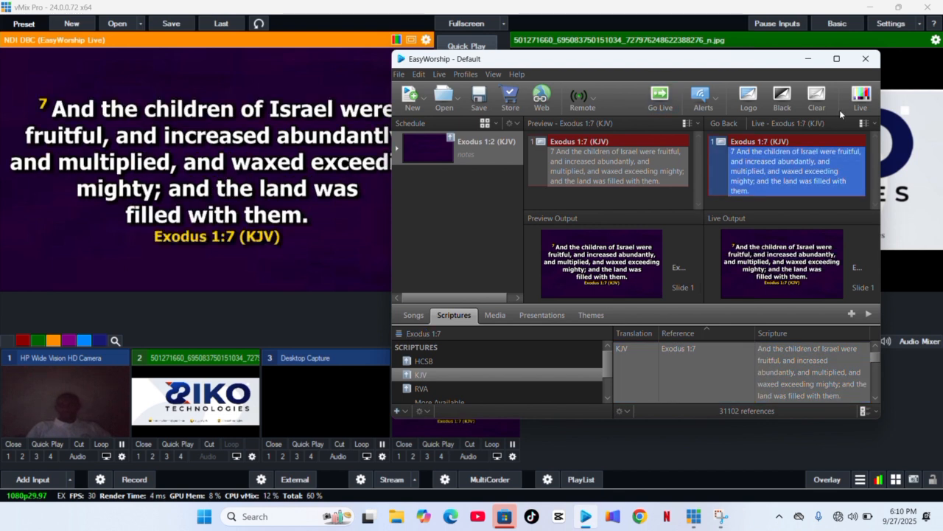
# Step: Send Exodus 1:8 and then Exodus 1:9 (KJV) live from the scripture list
pyautogui.click(875, 398)
pyautogui.doubleClick(826, 381)
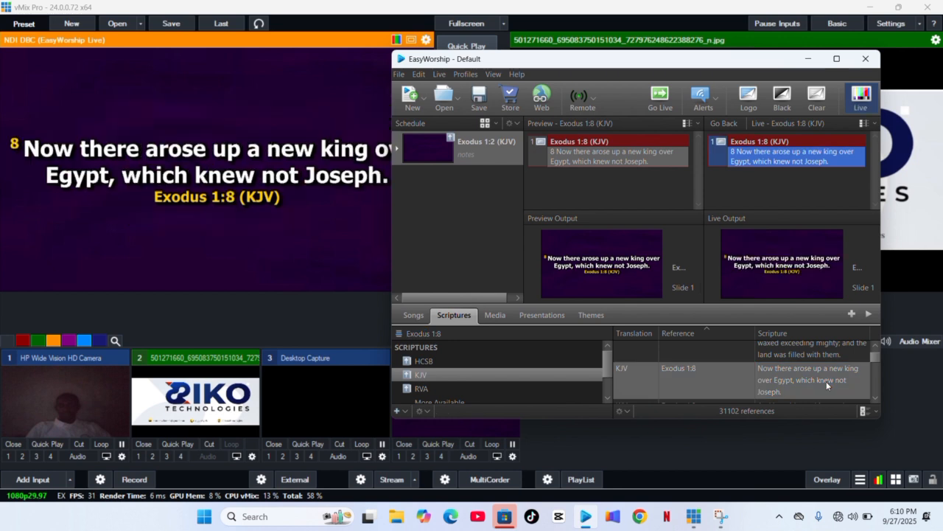
pyautogui.click(876, 401)
pyautogui.click(876, 402)
pyautogui.click(876, 402)
pyautogui.doubleClick(773, 357)
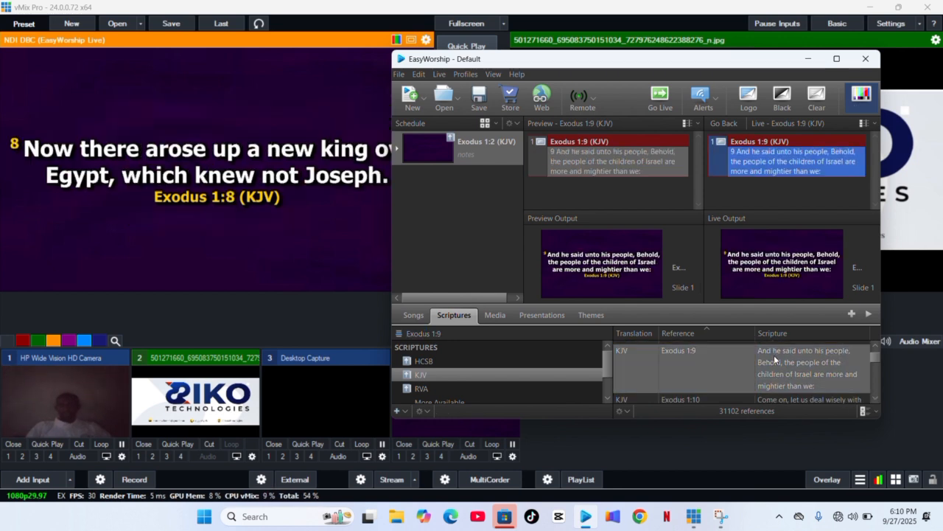
# Step: Move the EasyWorship window aside and cut its NDI input to vMix's live output
pyautogui.moveTo(750, 68); pyautogui.dragTo(289, 59)
pyautogui.click(466, 71)
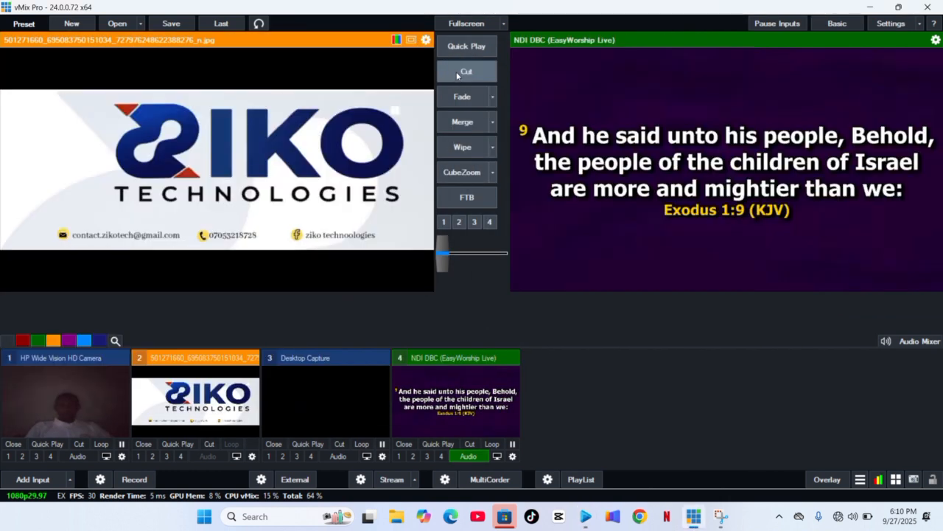
# Step: Return to EasyWorship, switch the live scripture to the RVA translation, and position the window clear of vMix's live output
pyautogui.click(587, 522)
pyautogui.click(91, 374)
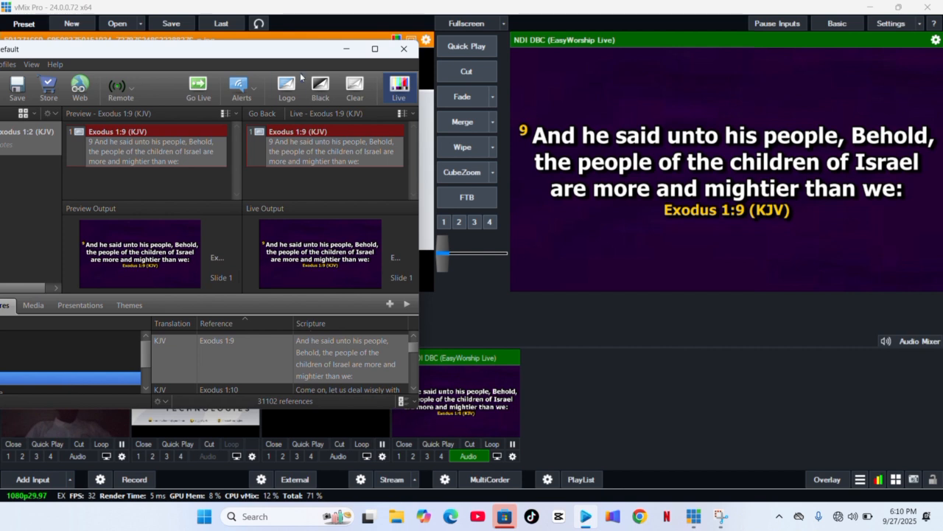
pyautogui.moveTo(311, 56); pyautogui.dragTo(377, 62)
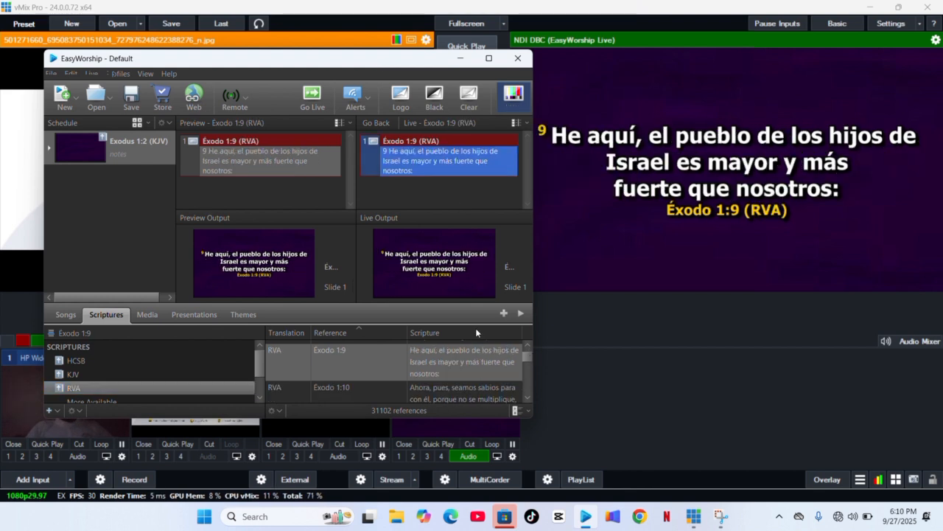
pyautogui.moveTo(384, 57); pyautogui.dragTo(352, 58)
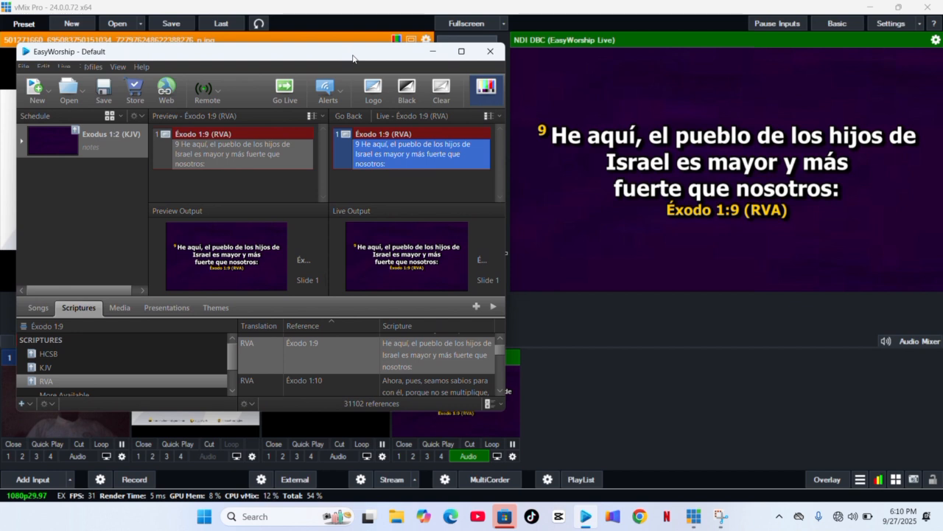